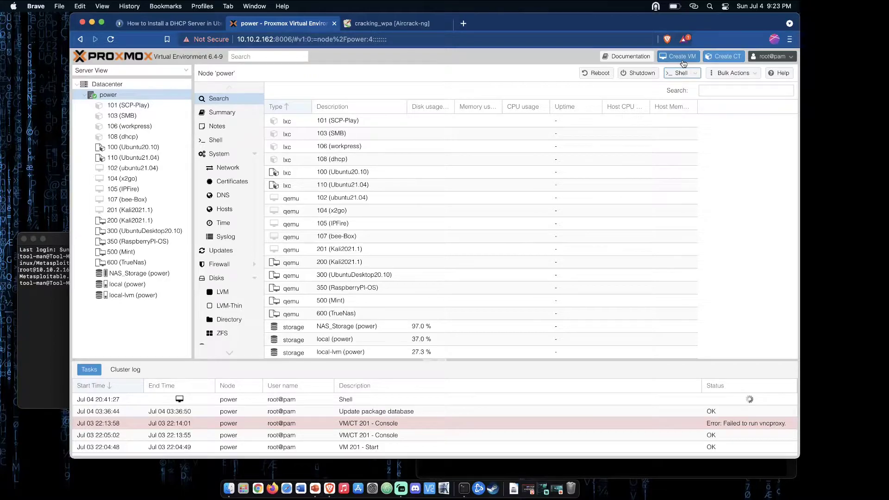
- Start creating a virtual machine on node power and name it meta
{"action": "left_click", "coordinate": [682, 58]}
{"action": "left_click", "coordinate": [371, 178]}
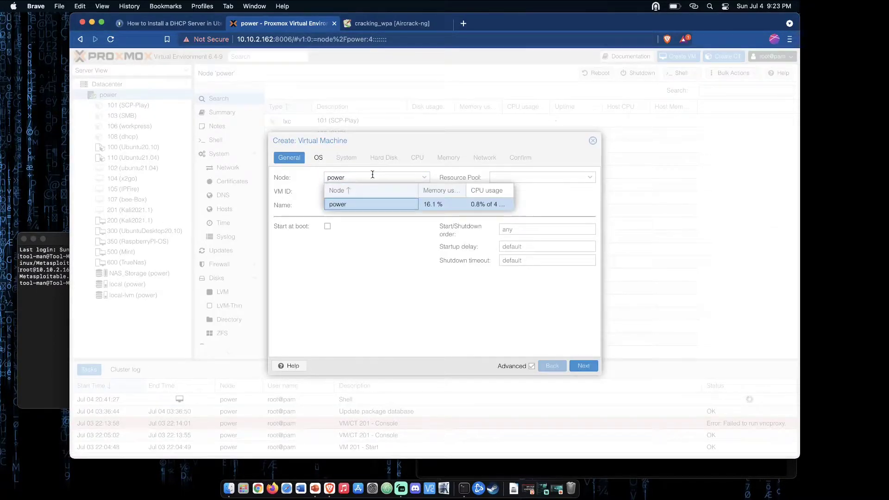
{"action": "left_click", "coordinate": [366, 206]}
{"action": "type", "text": "meta"}
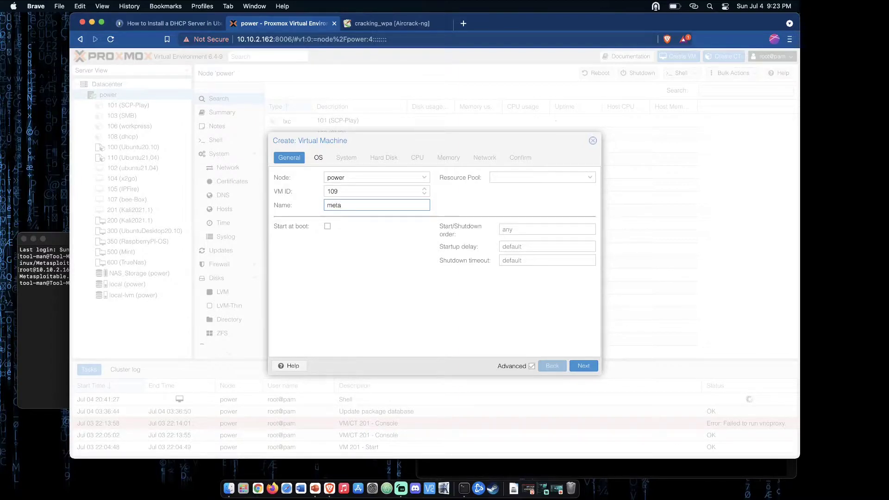
{"action": "left_click", "coordinate": [584, 365]}
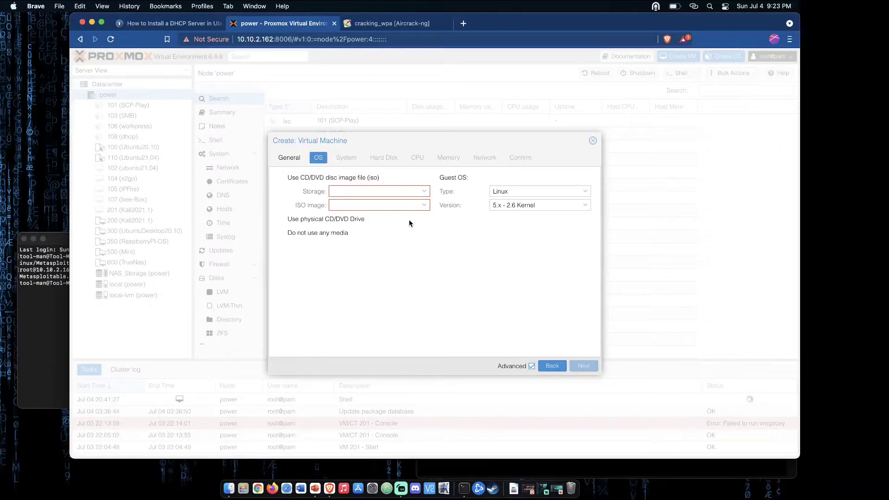
- Set the new virtual machine to use no installation media and keep the default guest OS and system settings
{"action": "left_click", "coordinate": [342, 233]}
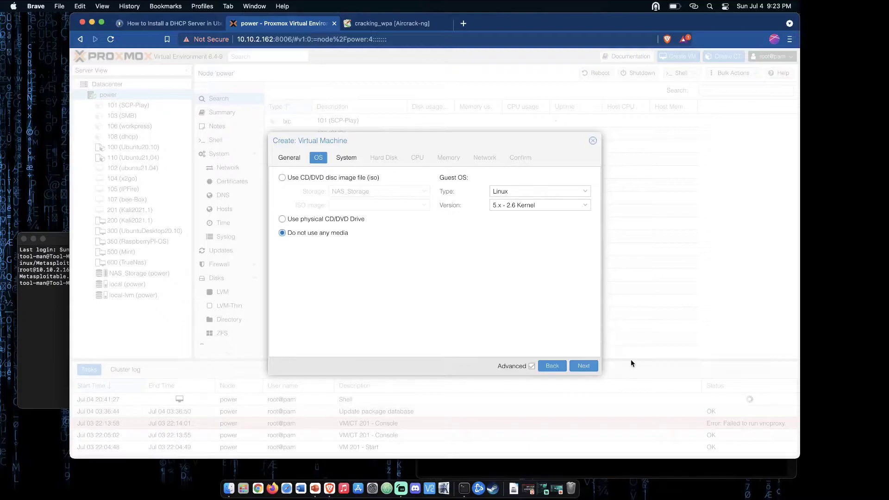
{"action": "left_click", "coordinate": [585, 367]}
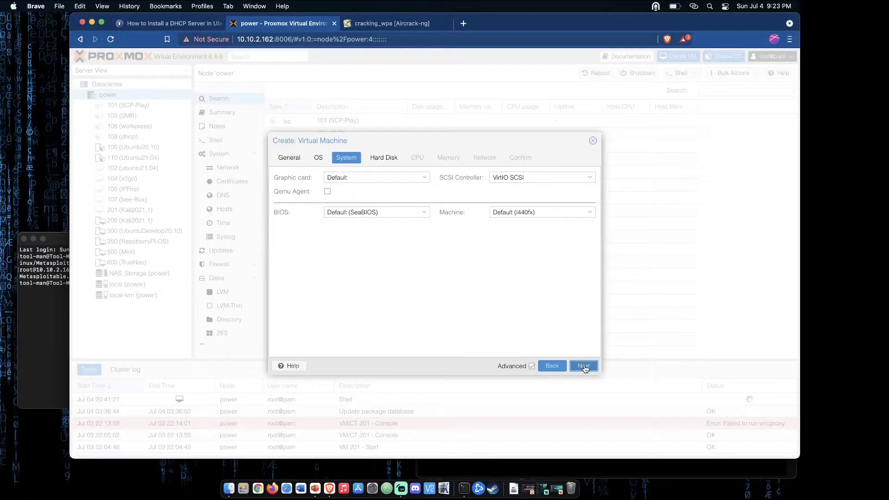
{"action": "left_click", "coordinate": [584, 367]}
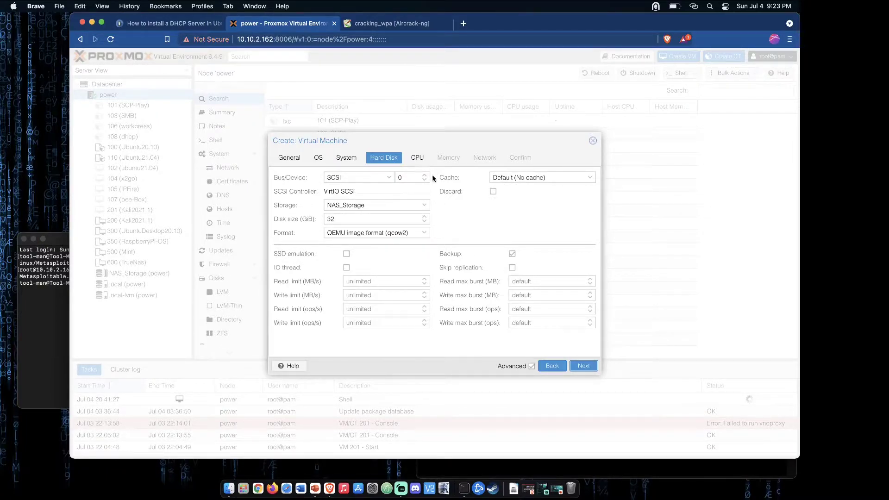
- Place the new virtual machine's hard disk on the local-lvm storage, keeping the default disk size
{"action": "left_click", "coordinate": [424, 206]}
{"action": "left_click", "coordinate": [378, 242]}
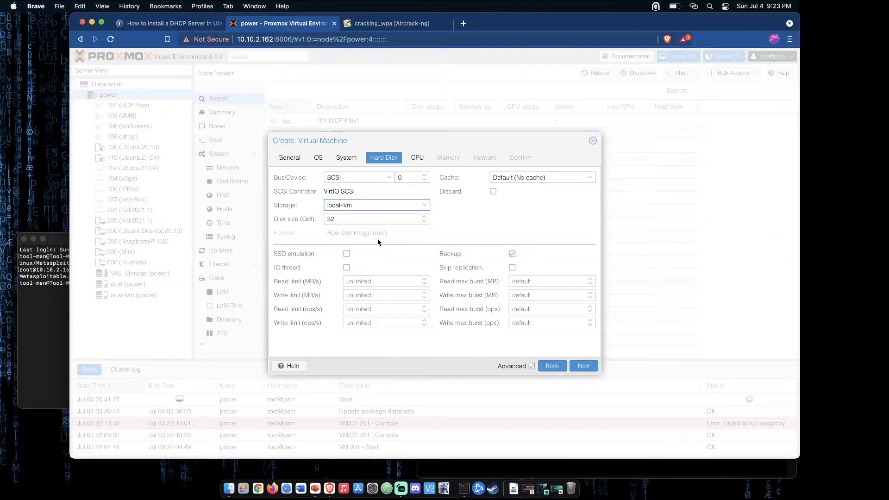
{"action": "left_click", "coordinate": [584, 366]}
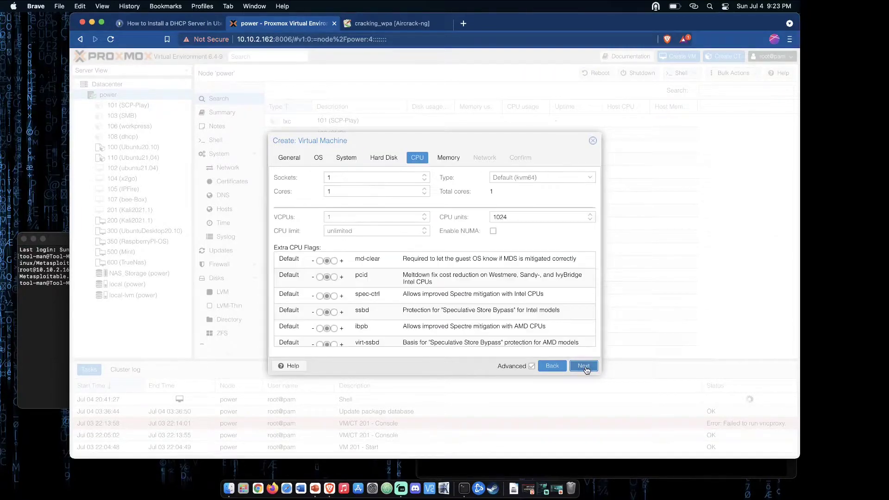
- Give the virtual machine 2 CPU sockets and accept the default memory settings
{"action": "left_click", "coordinate": [424, 175]}
{"action": "left_click", "coordinate": [584, 366]}
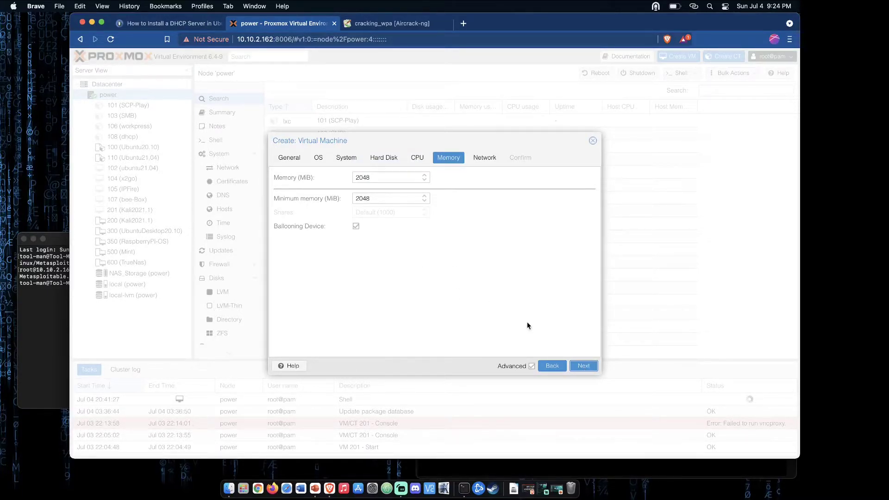
{"action": "left_click", "coordinate": [585, 367]}
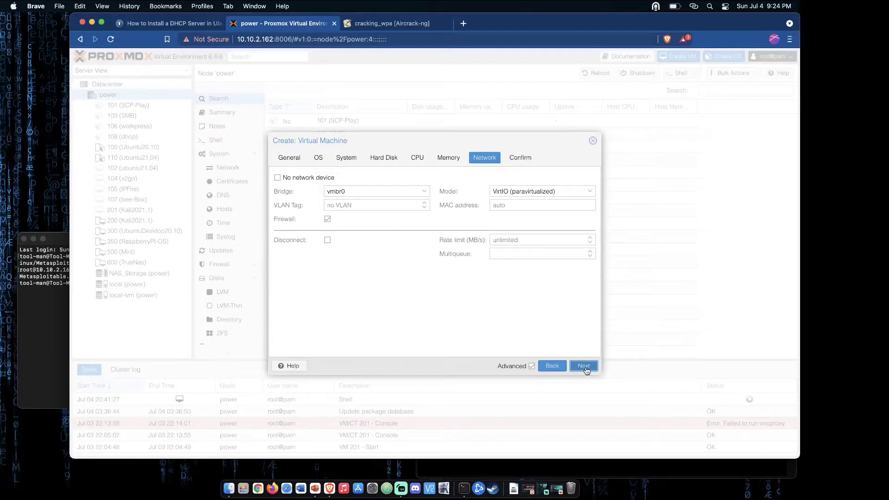
- Connect the virtual machine's network to bridge vmbr1 and finish creating it
{"action": "left_click", "coordinate": [424, 192]}
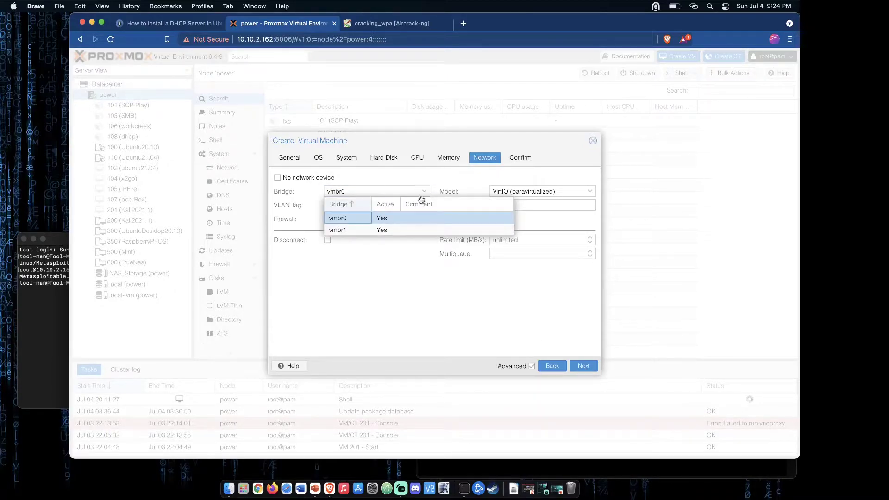
{"action": "left_click", "coordinate": [351, 230]}
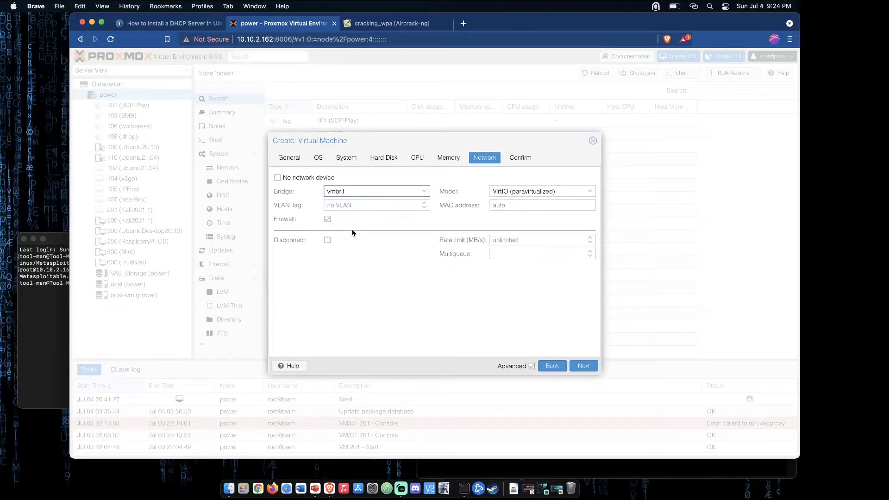
{"action": "left_click", "coordinate": [586, 371]}
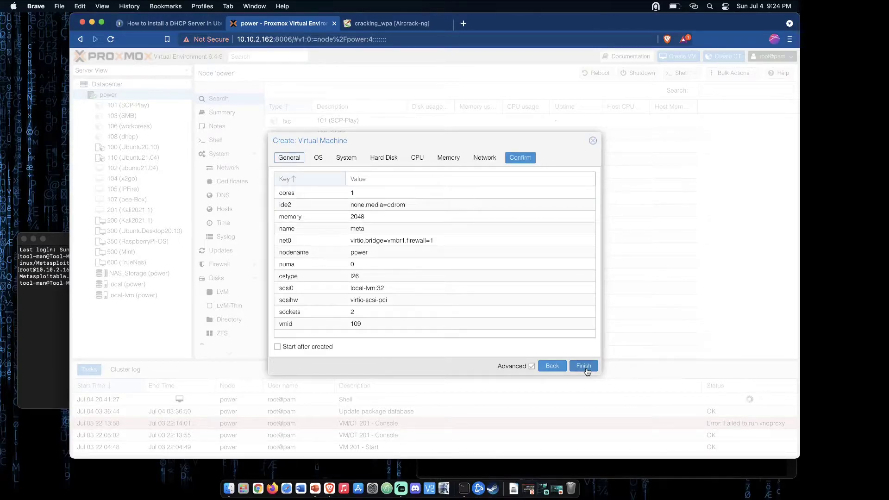
{"action": "left_click", "coordinate": [585, 367]}
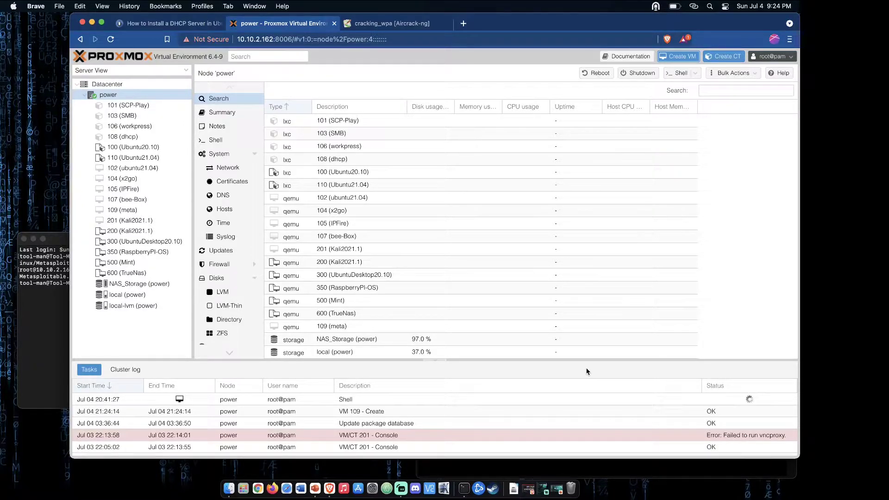
- Detach the hard disk (scsi0) from virtual machine 109 (meta)
{"action": "left_click", "coordinate": [145, 212]}
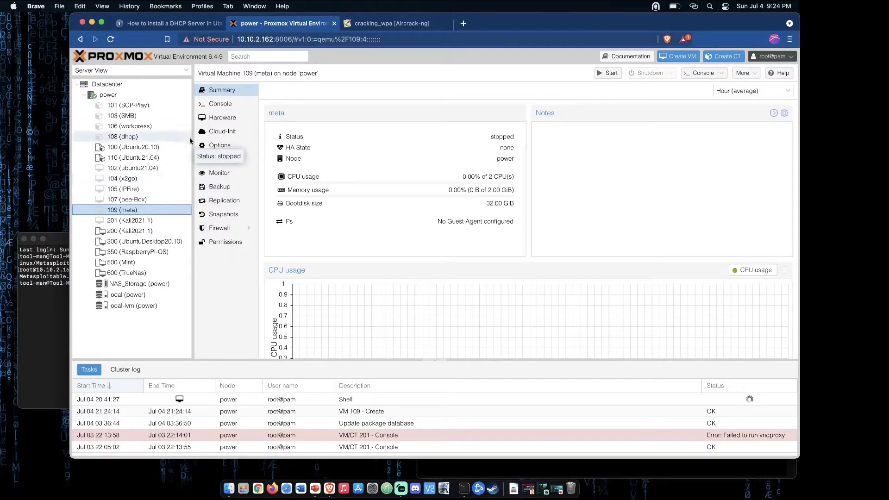
{"action": "left_click", "coordinate": [234, 121]}
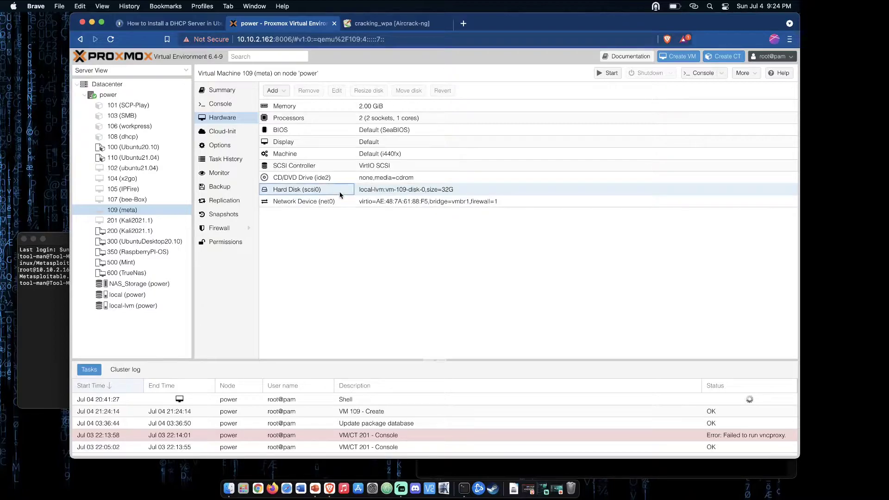
{"action": "left_click", "coordinate": [340, 193]}
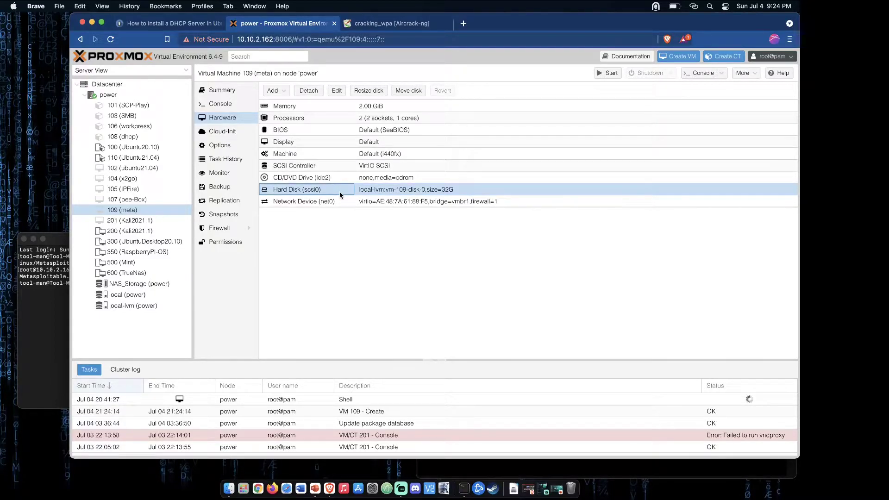
{"action": "left_click", "coordinate": [309, 91]}
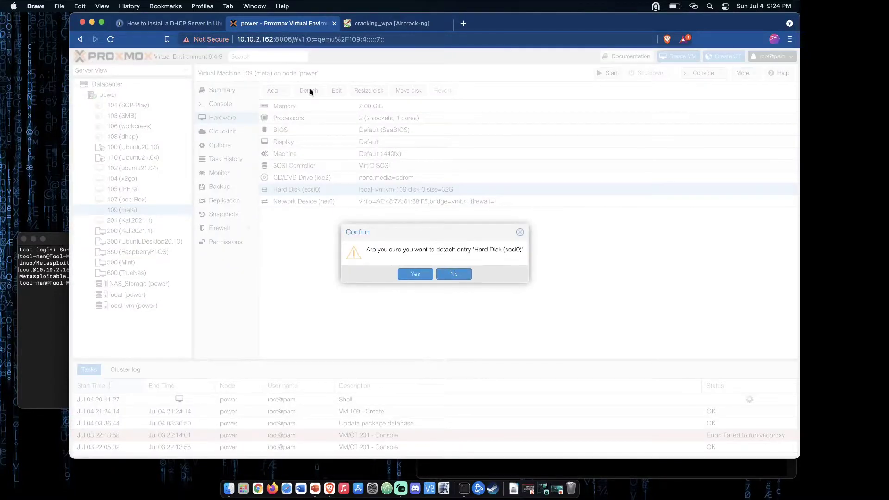
{"action": "left_click", "coordinate": [416, 274]}
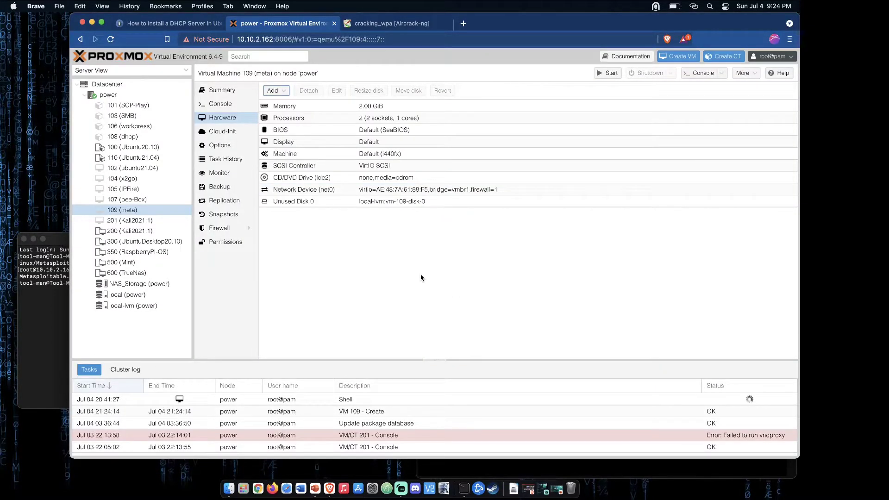
- Permanently remove Unused Disk 0 from virtual machine 109 (meta)
{"action": "left_click", "coordinate": [349, 202]}
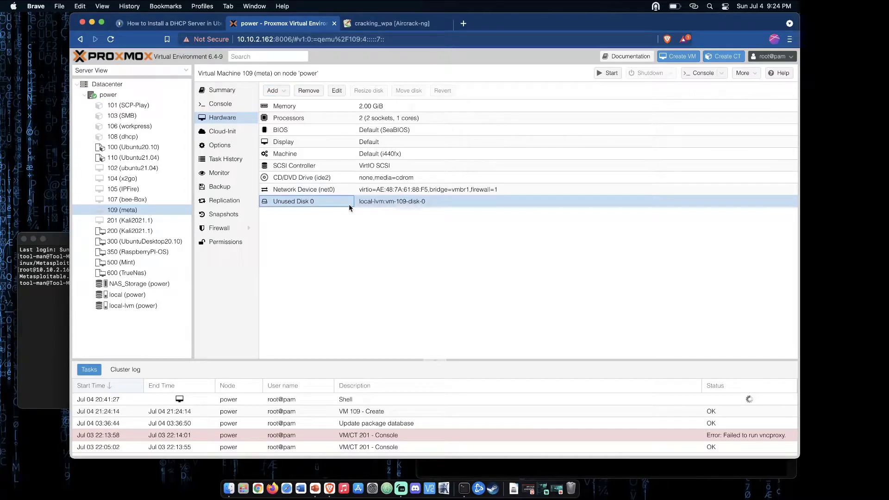
{"action": "left_click", "coordinate": [312, 92]}
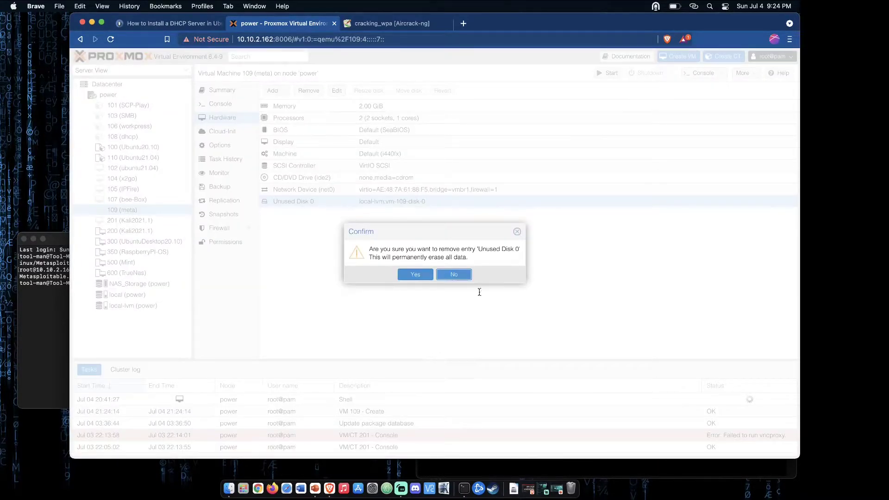
{"action": "left_click", "coordinate": [423, 275]}
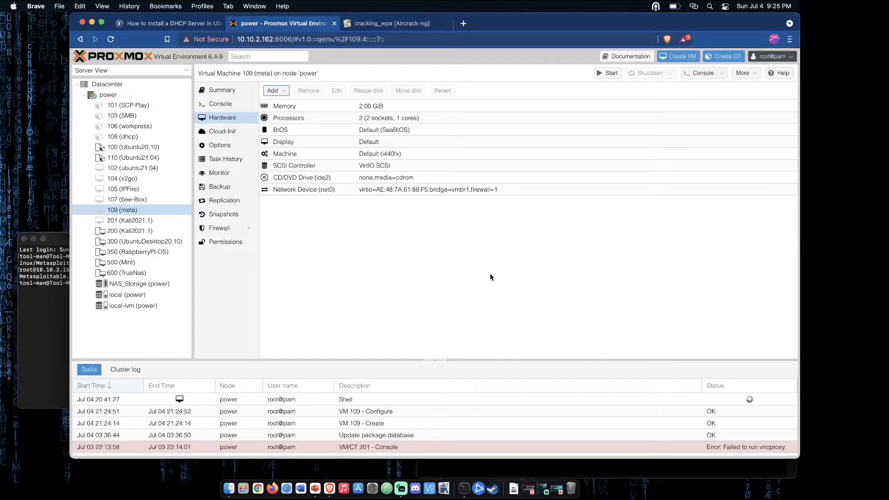
- Switch to the node's open shell console and list the files in the current directory with ls
{"action": "left_click", "coordinate": [583, 465]}
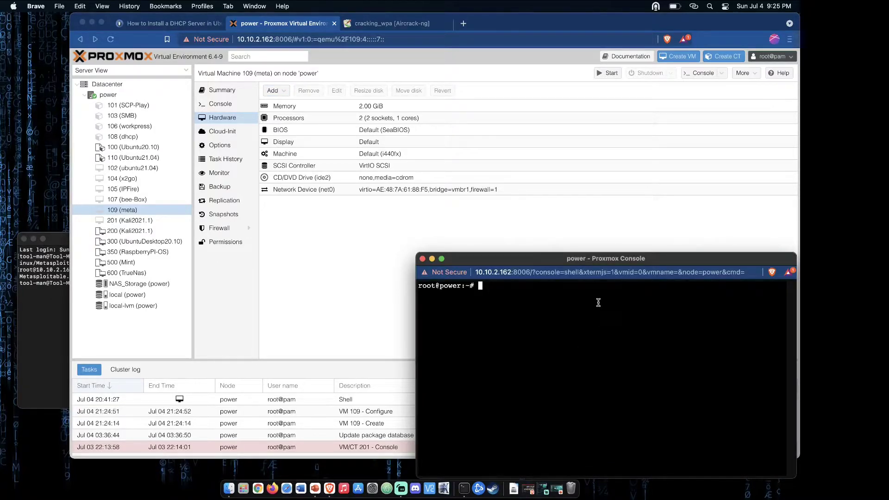
{"action": "type", "text": "ls"}
{"action": "key", "text": "Return"}
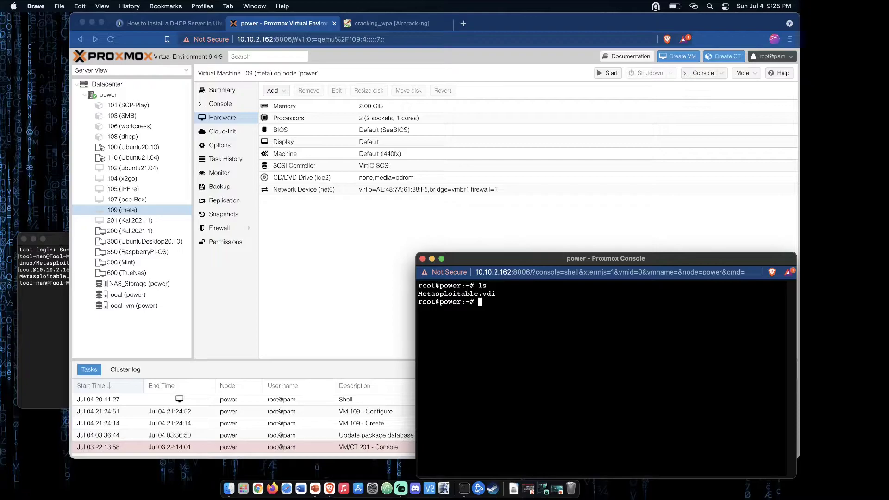
- Import the Metasploitable disk image into VM 109 by running "qm importdisk 109 Metasploitable.vdi local-lvm"
{"action": "type", "text": "qm importdisk 109"}
{"action": "left_click_drag", "start_coordinate": [418, 294], "coordinate": [499, 294]}
{"action": "key", "text": "super+c"}
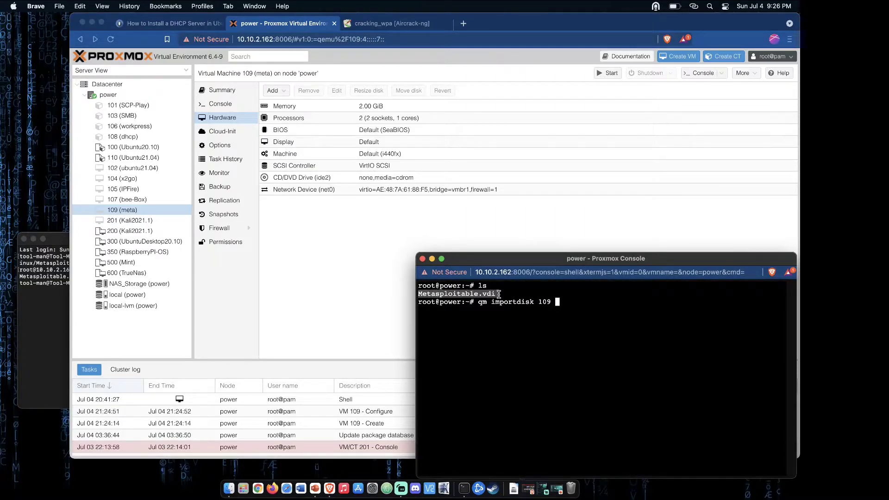
{"action": "left_click", "coordinate": [579, 304]}
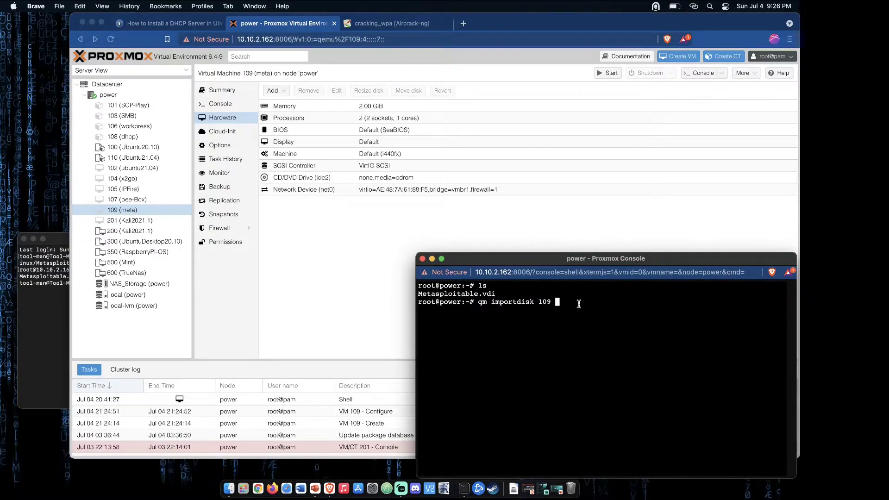
{"action": "key", "text": "super+v"}
{"action": "type", "text": "lo"}
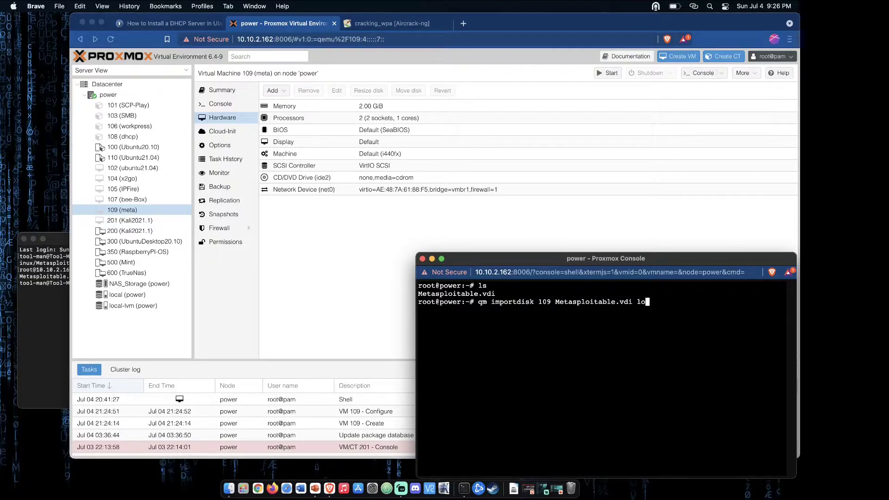
{"action": "type", "text": "cal-lvm"}
{"action": "key", "text": "Return"}
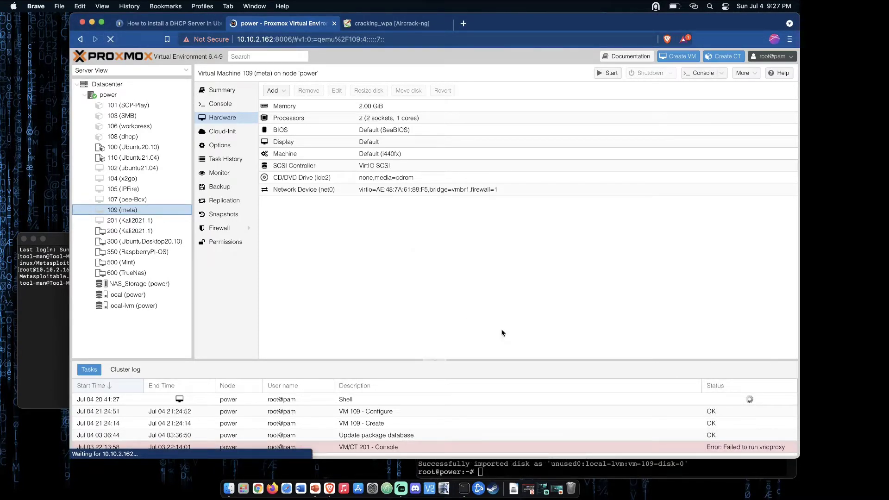
{"action": "left_click", "coordinate": [715, 473]}
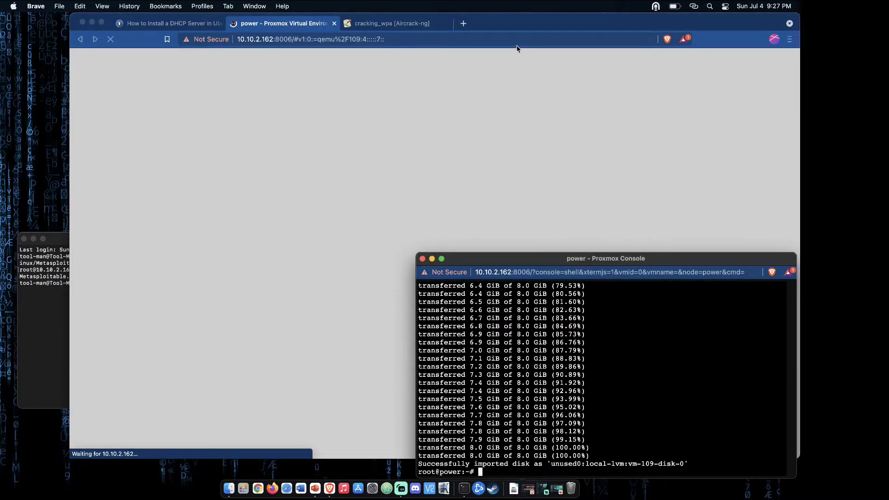
{"action": "left_click", "coordinate": [518, 22]}
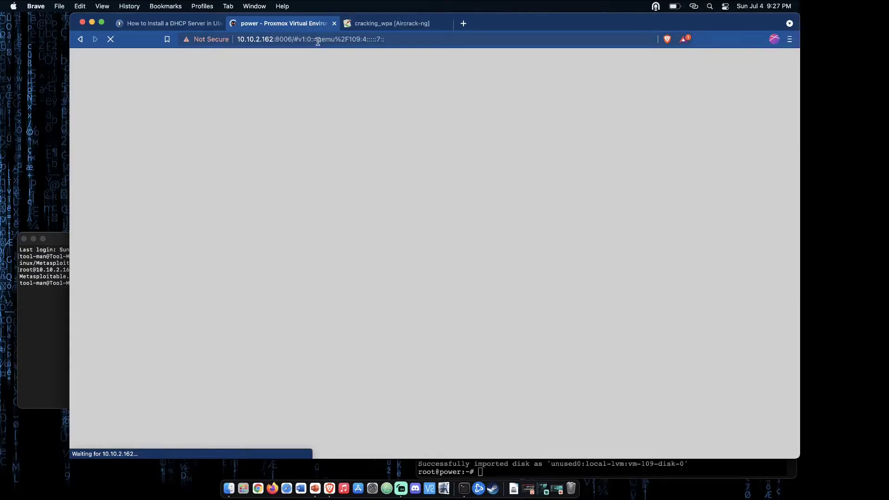
{"action": "left_click", "coordinate": [301, 39]}
{"action": "left_click", "coordinate": [301, 39]}
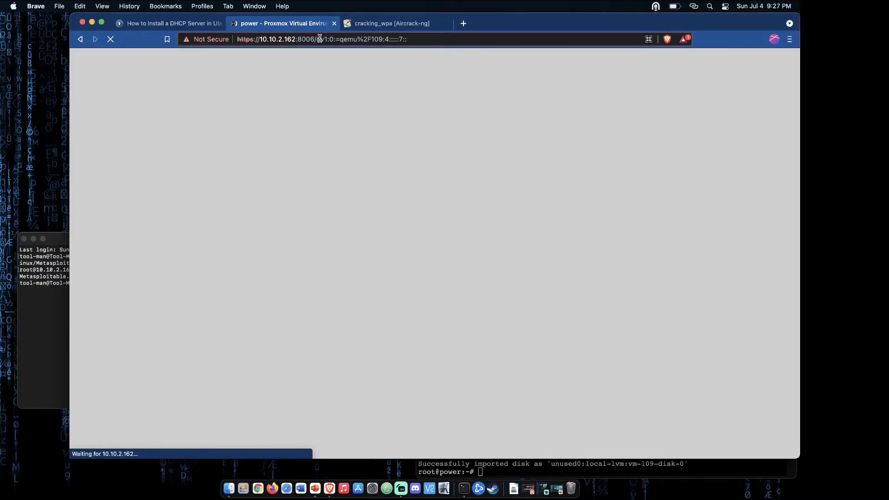
{"action": "left_click_drag", "start_coordinate": [316, 40], "coordinate": [401, 49]}
{"action": "key", "text": "BackSpace"}
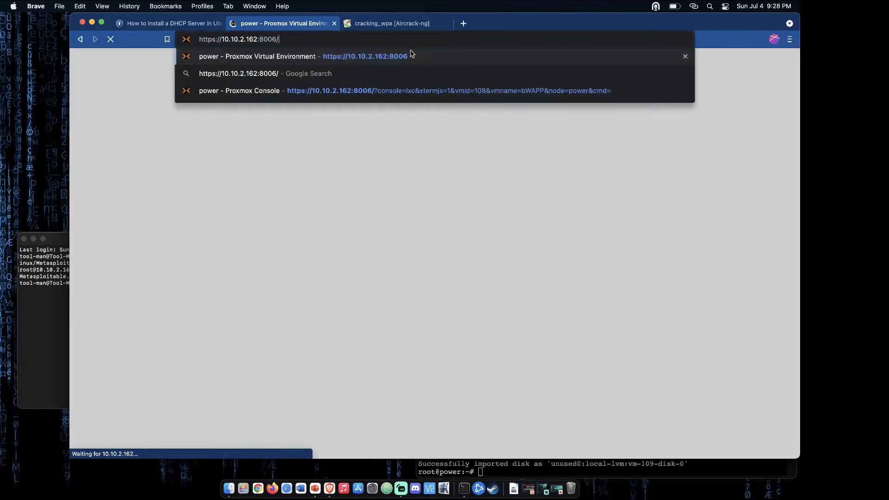
{"action": "key", "text": "Return"}
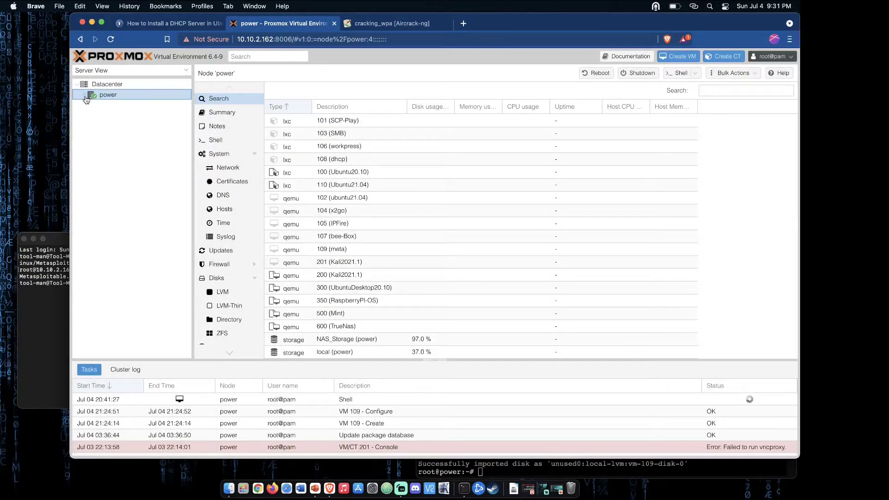
- Expand node power and open the hardware settings of virtual machine 109 (meta)
{"action": "left_click", "coordinate": [85, 96]}
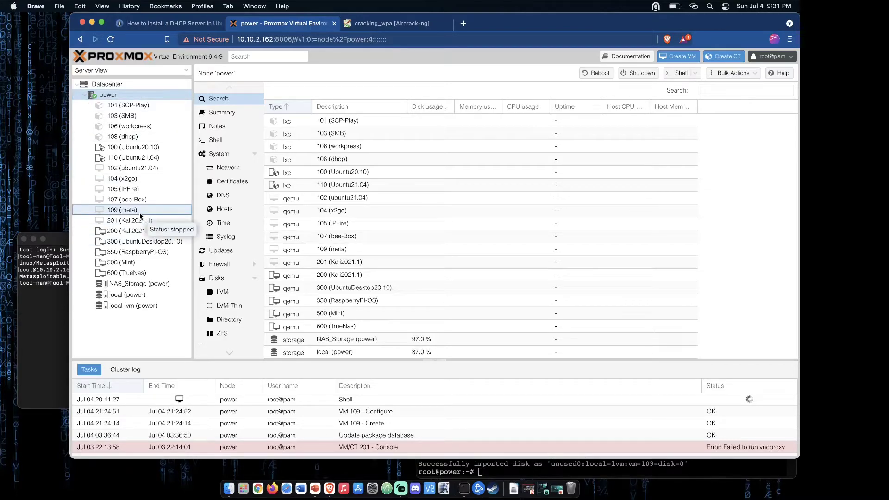
{"action": "left_click", "coordinate": [124, 211]}
{"action": "left_click", "coordinate": [239, 117]}
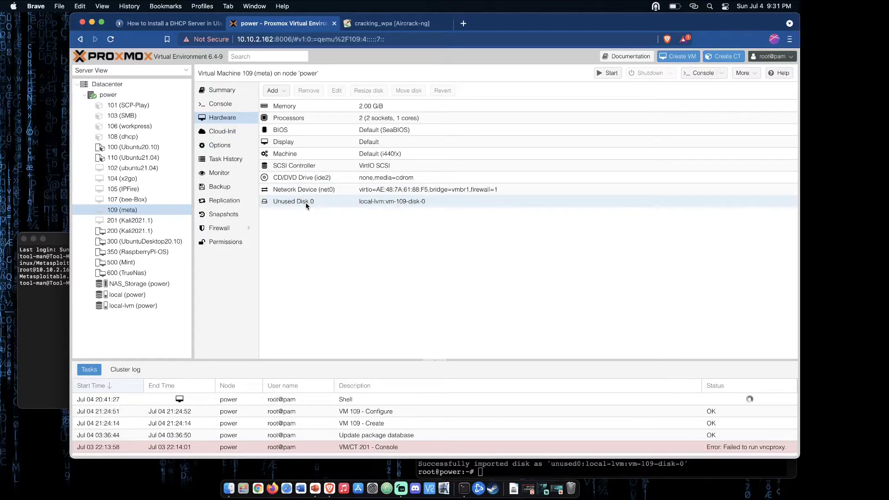
- Select Unused Disk 0 (local-lvm:vm-109-disk-0) in the hardware list of VM 109
{"action": "left_click", "coordinate": [347, 204]}
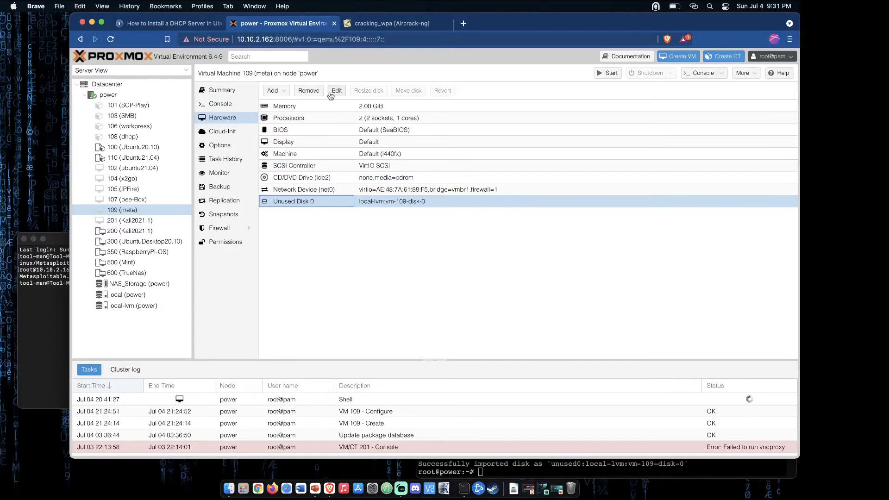
{"action": "left_click", "coordinate": [284, 96]}
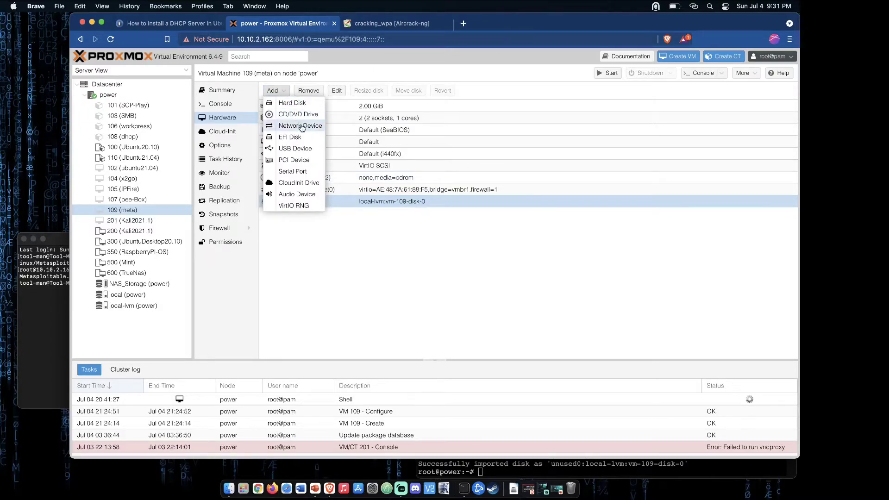
{"action": "left_click", "coordinate": [308, 104]}
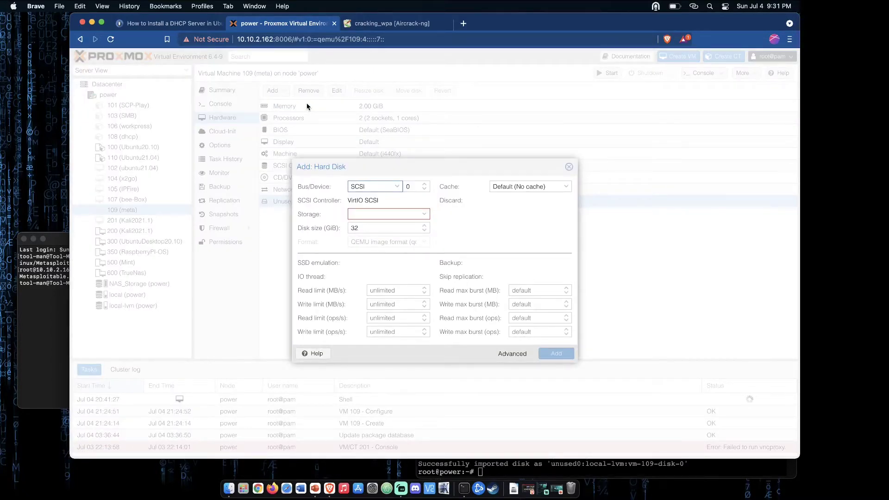
{"action": "left_click", "coordinate": [425, 216]}
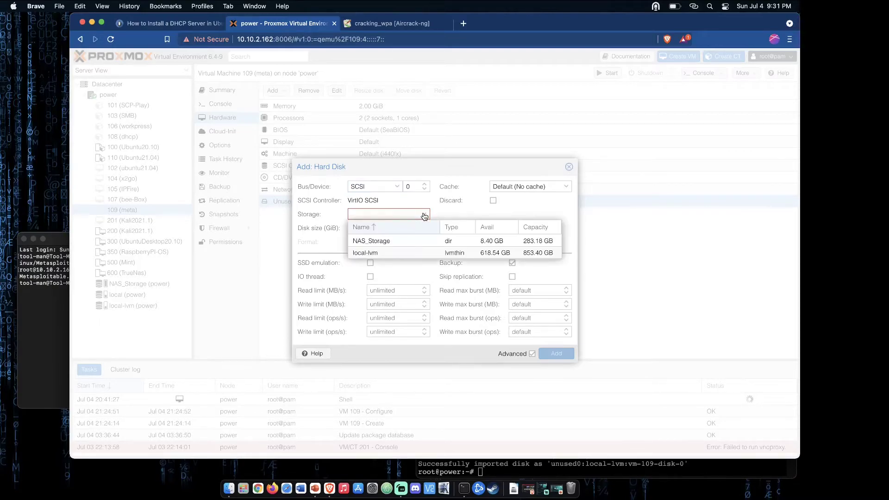
{"action": "left_click", "coordinate": [404, 254]}
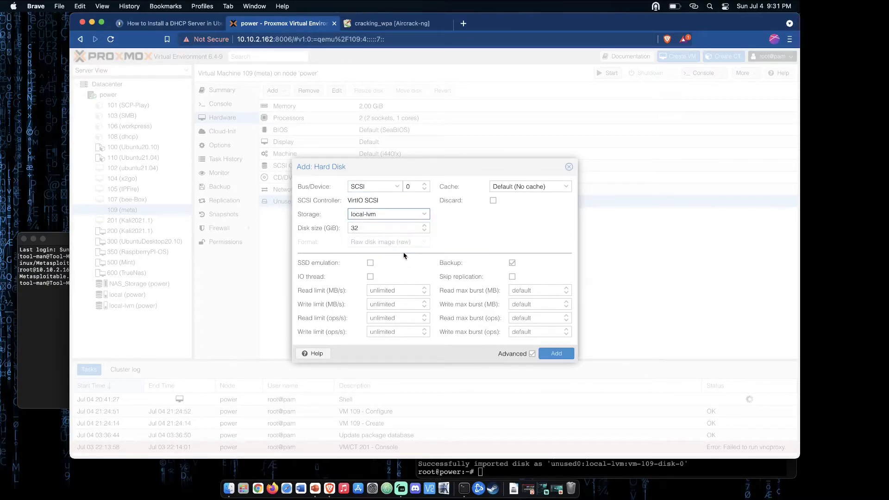
{"action": "left_click", "coordinate": [568, 168]}
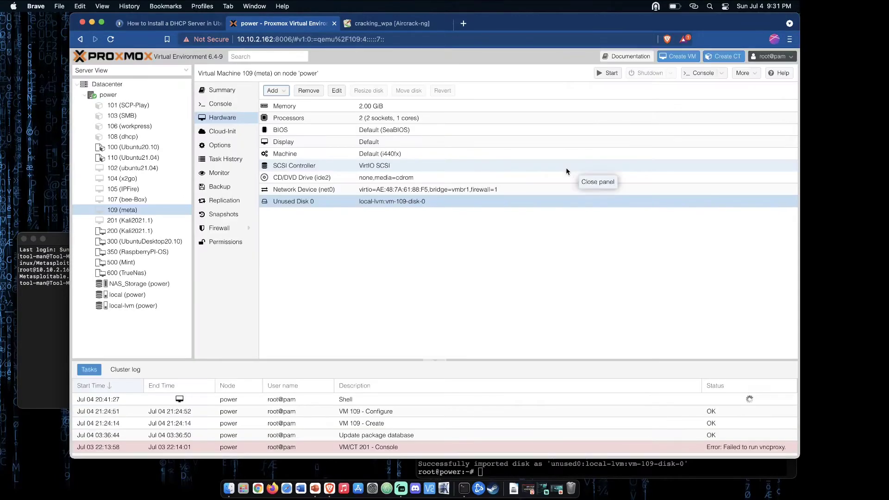
- Attach the unused disk image to VM 109 as a SATA device with number 0
{"action": "left_click", "coordinate": [336, 91]}
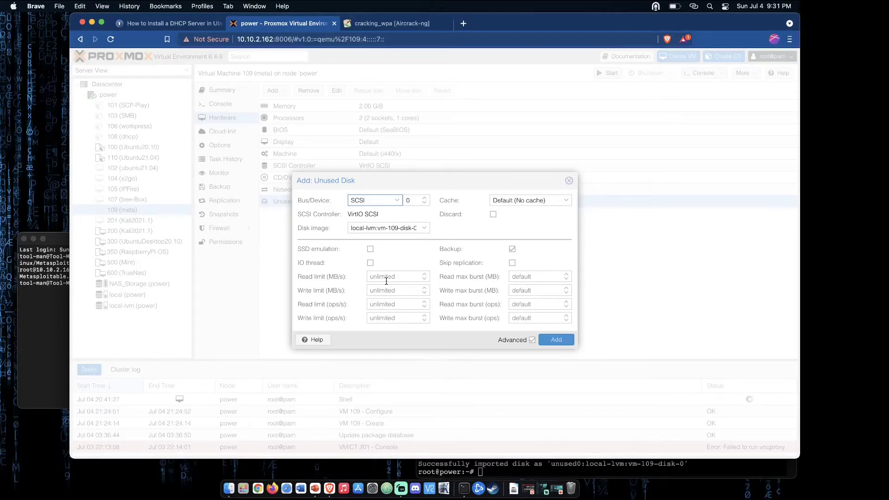
{"action": "left_click", "coordinate": [396, 202]}
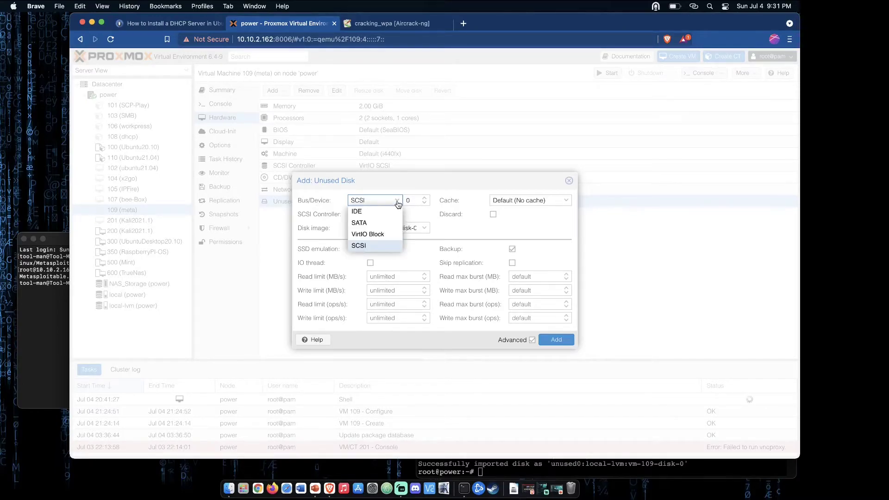
{"action": "left_click", "coordinate": [387, 222]}
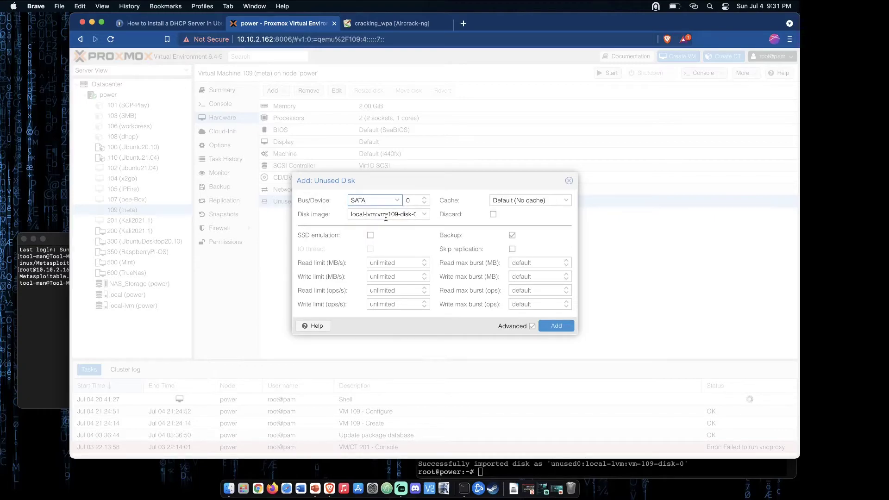
{"action": "left_click", "coordinate": [556, 327]}
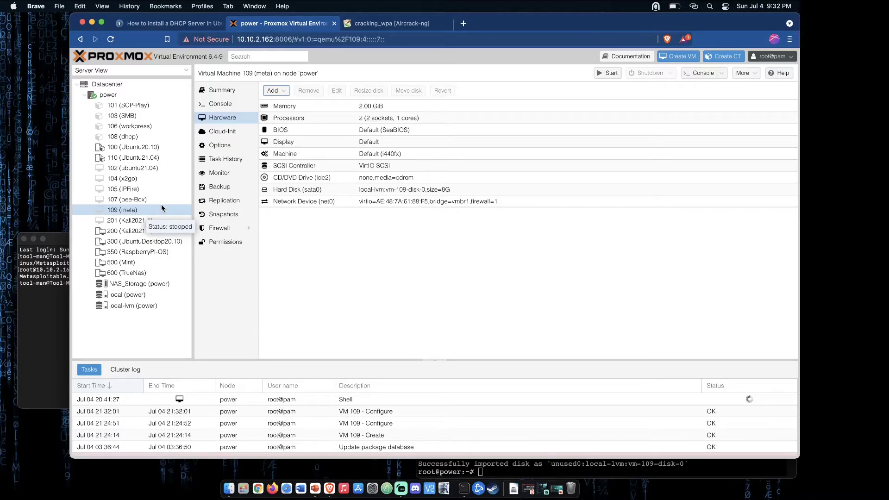
- Start VM 109, check its boot output in a separate console window, and close that console
{"action": "left_click", "coordinate": [612, 74]}
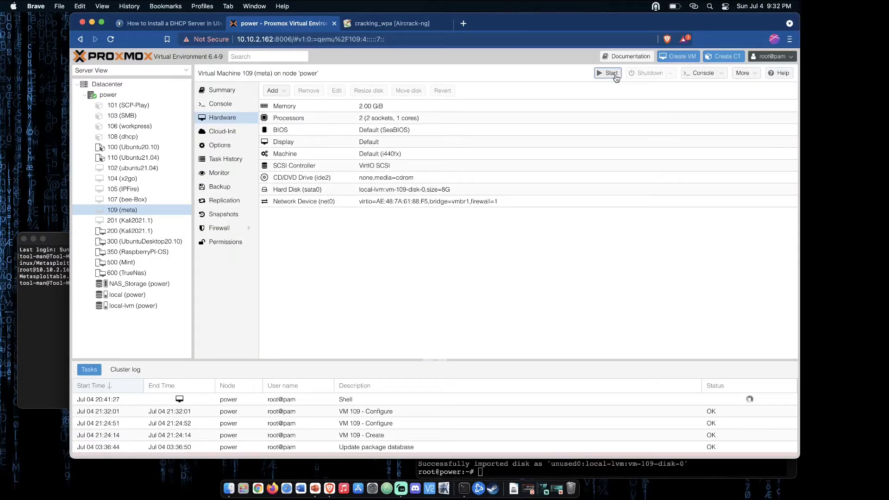
{"action": "left_click", "coordinate": [708, 75]}
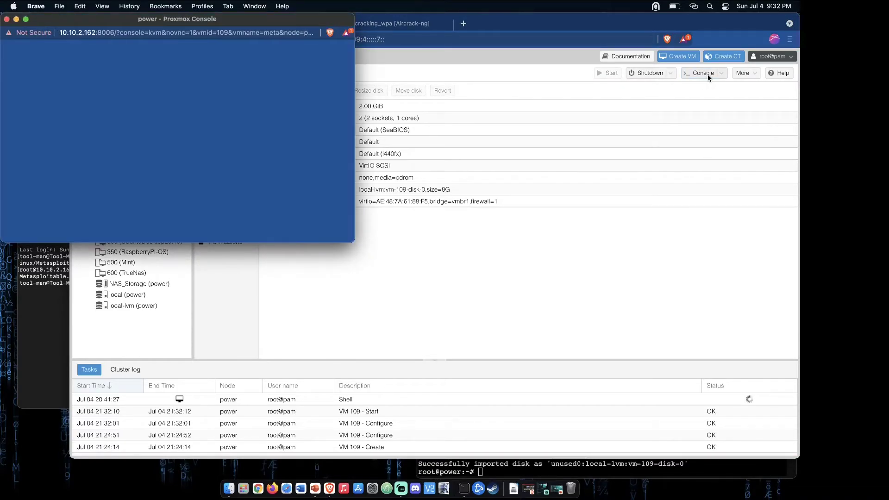
{"action": "left_click_drag", "start_coordinate": [313, 21], "coordinate": [570, 67]}
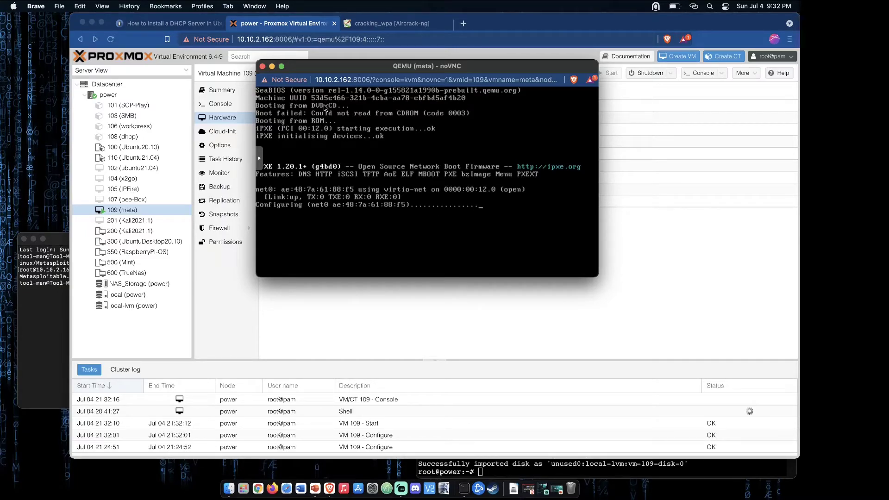
{"action": "left_click", "coordinate": [263, 67]}
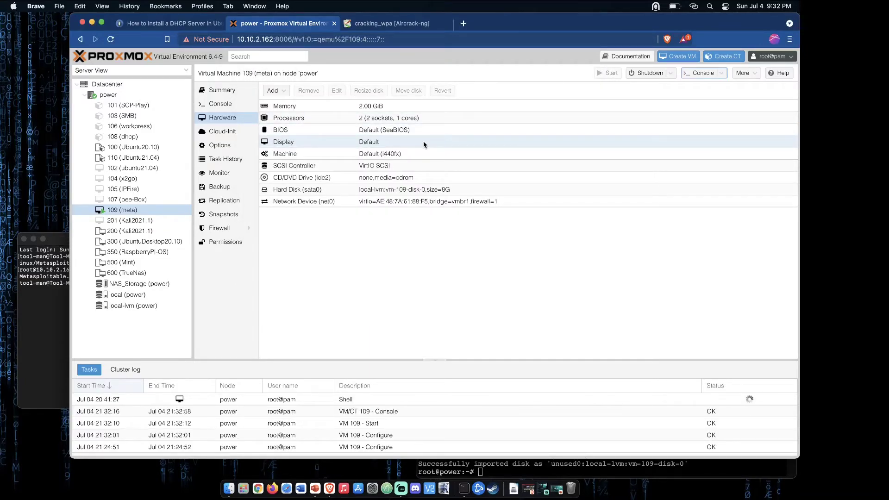
- Force VM 109 to stop and confirm the request
{"action": "left_click", "coordinate": [670, 73]}
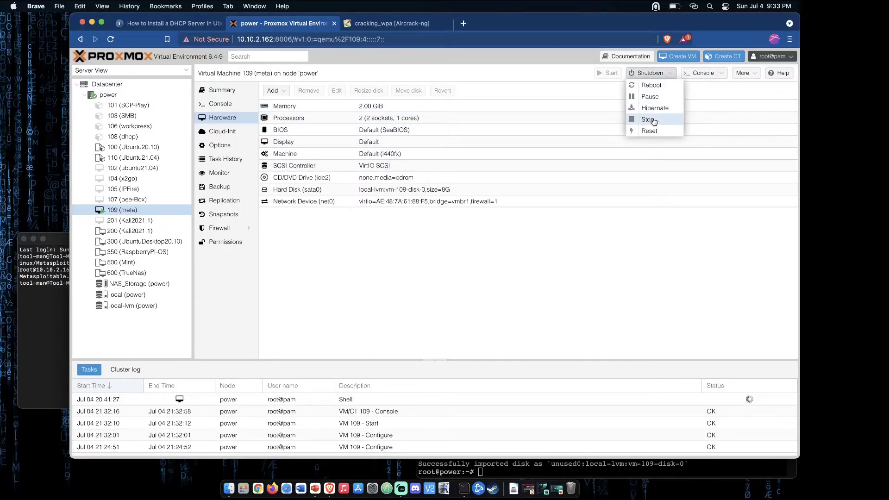
{"action": "left_click", "coordinate": [653, 120]}
{"action": "left_click", "coordinate": [416, 276]}
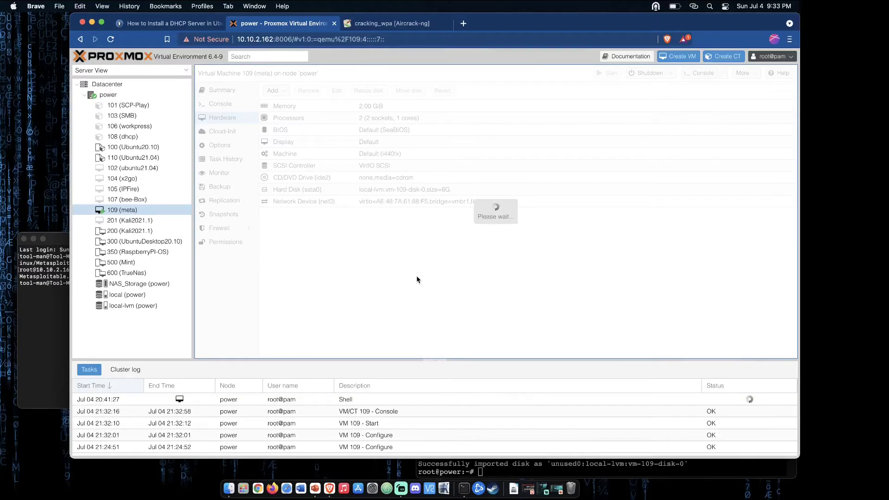
- Enable sata0 in VM 109's boot order and arrange the devices as sata0, net0, ide2
{"action": "left_click", "coordinate": [220, 145]}
{"action": "left_click", "coordinate": [320, 178]}
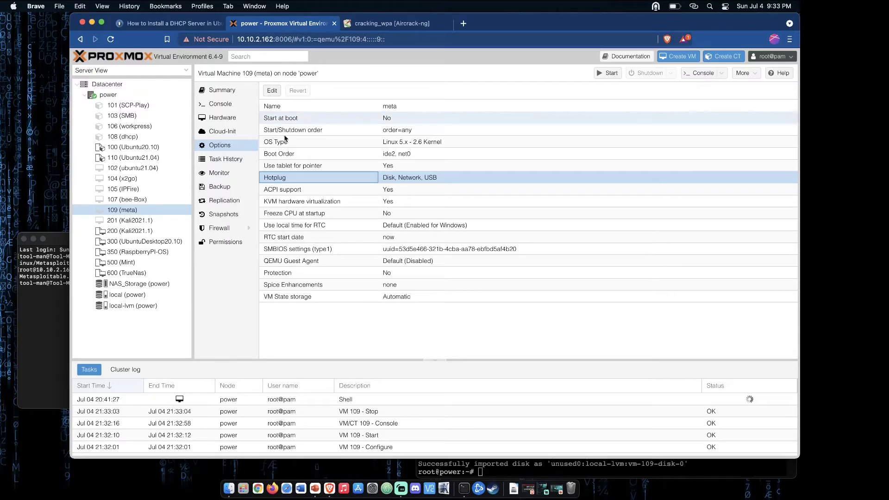
{"action": "left_click", "coordinate": [299, 154]}
{"action": "left_click", "coordinate": [272, 90]}
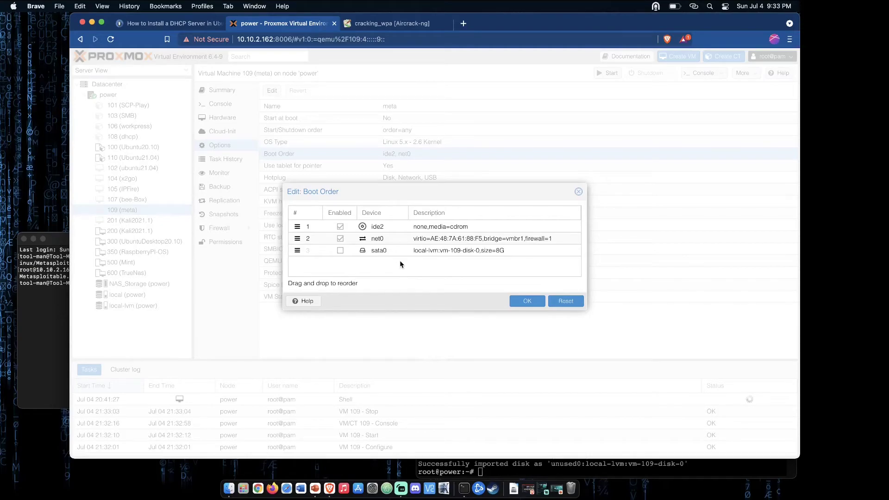
{"action": "left_click", "coordinate": [340, 250]}
{"action": "left_click_drag", "start_coordinate": [424, 251], "coordinate": [380, 263]}
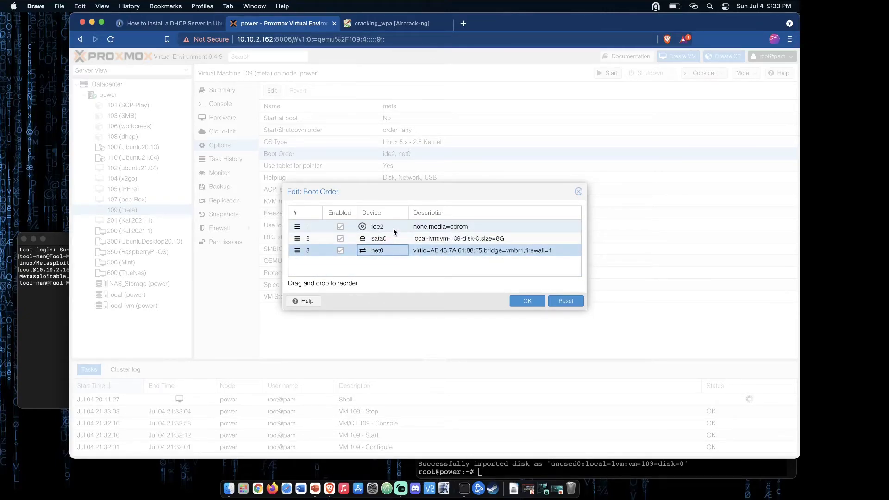
{"action": "left_click_drag", "start_coordinate": [393, 230], "coordinate": [390, 255]}
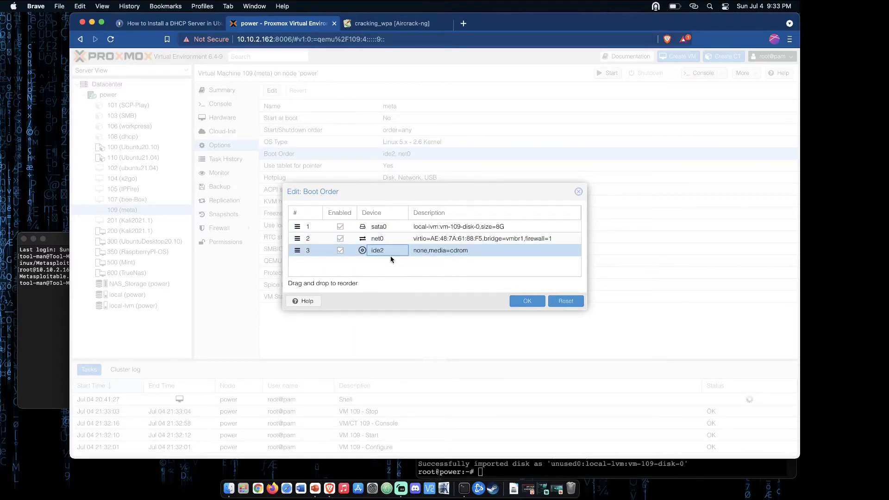
{"action": "left_click", "coordinate": [527, 301]}
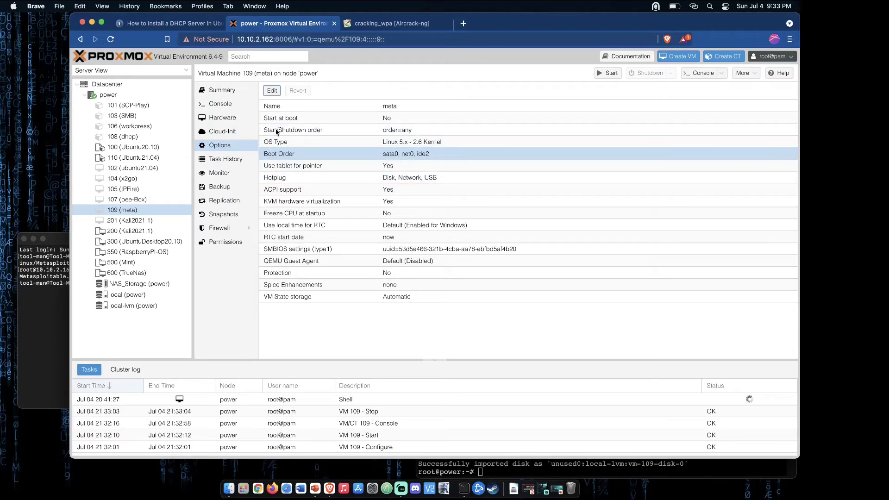
- Start VM 109 with the new boot order and open its console window, moved over the middle of the browser
{"action": "left_click", "coordinate": [609, 73]}
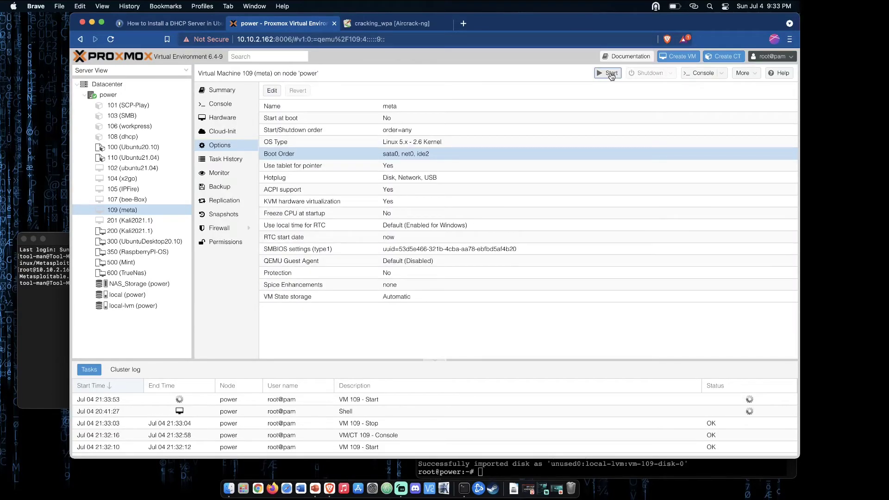
{"action": "left_click", "coordinate": [703, 74]}
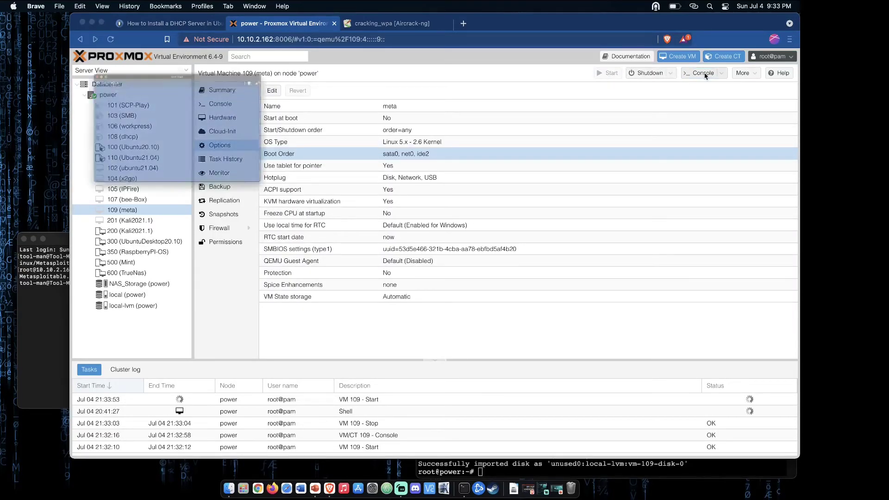
{"action": "left_click_drag", "start_coordinate": [260, 20], "coordinate": [582, 143]}
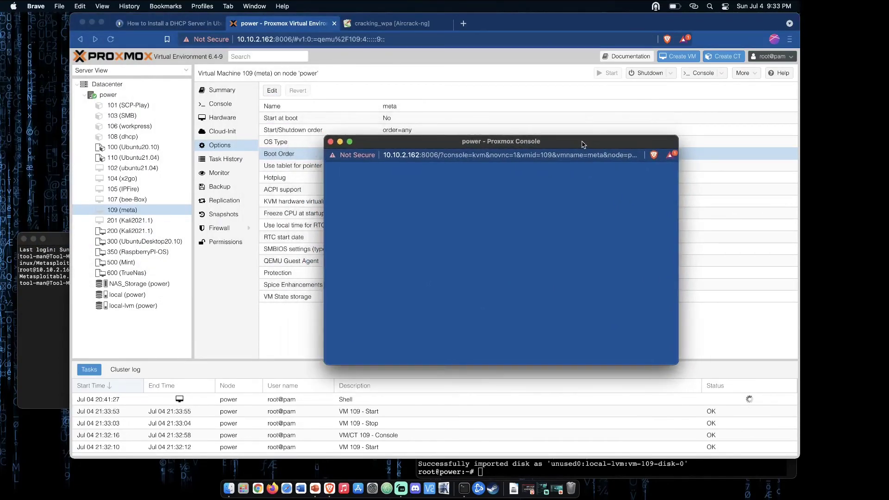